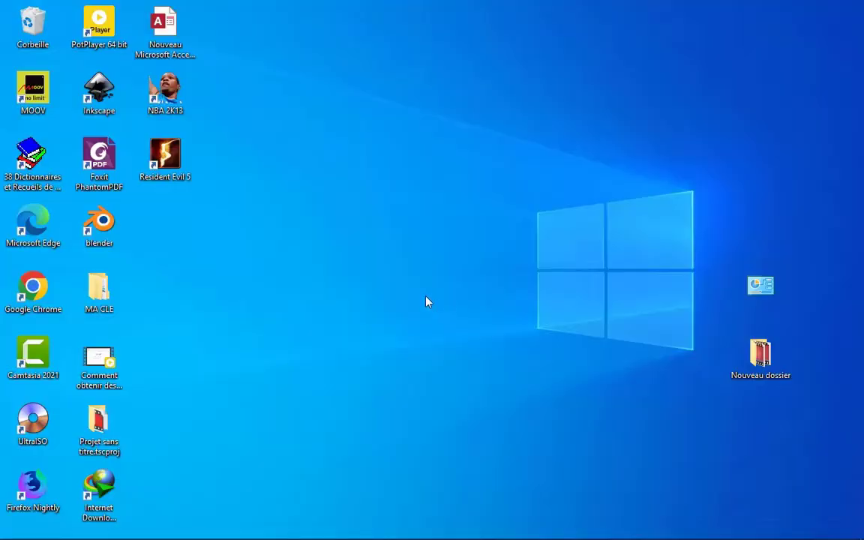
# - Open Windows Settings and search for "application"
pyautogui.rightClick(426, 302)
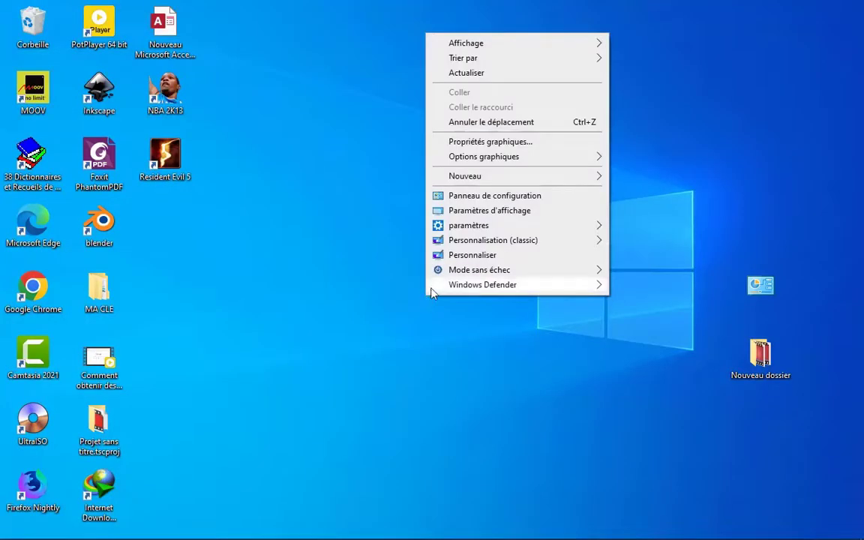
pyautogui.moveTo(469, 226)
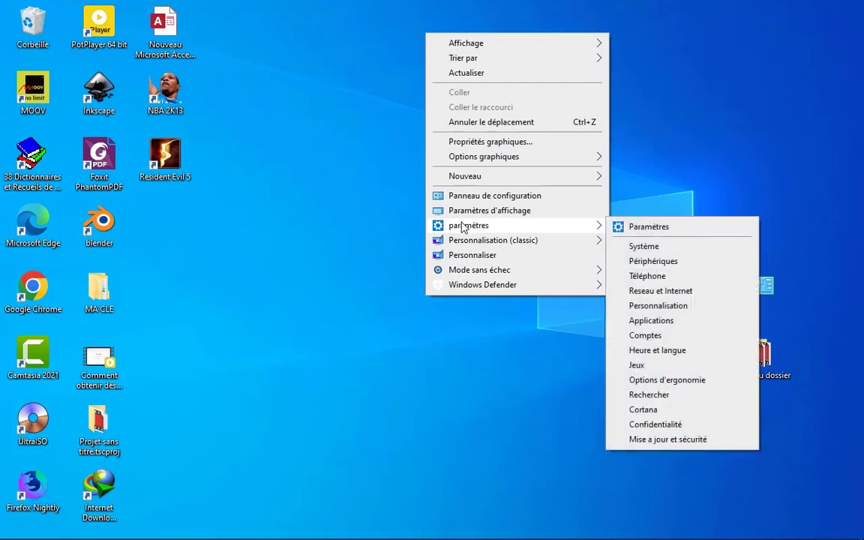
pyautogui.click(652, 227)
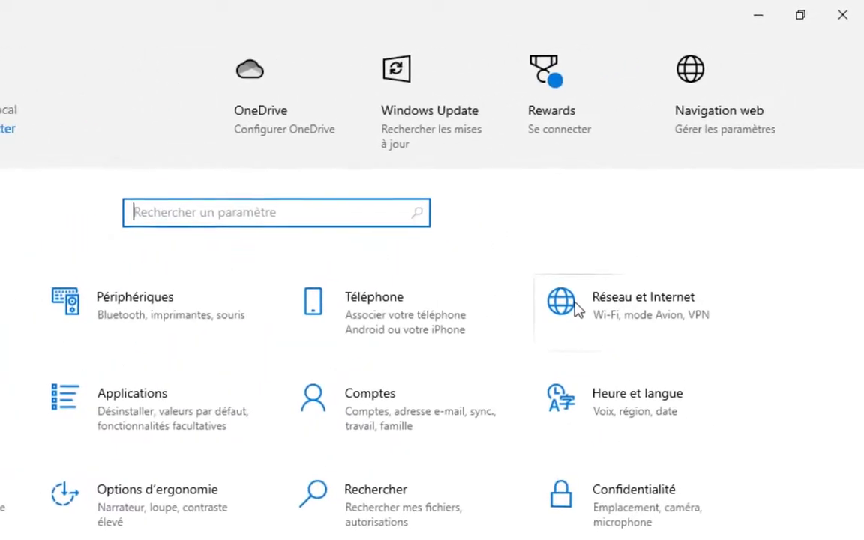
pyautogui.write('application')
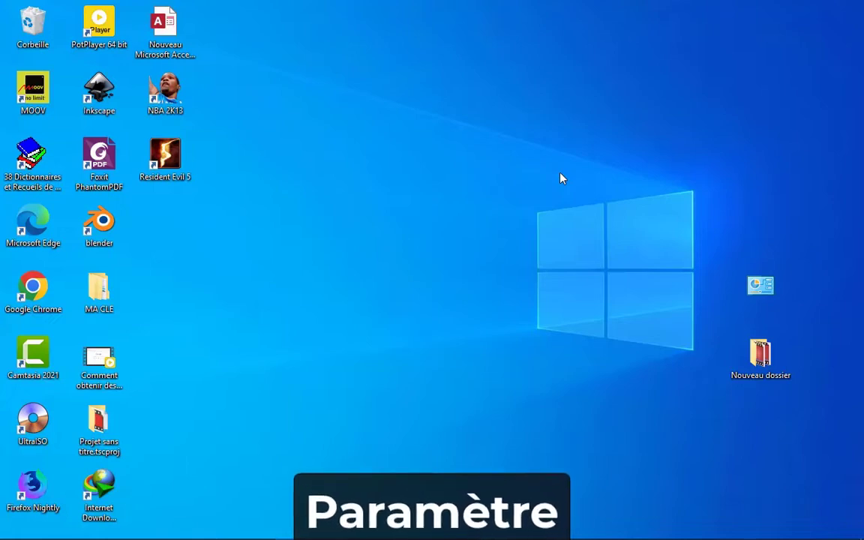
pyautogui.moveTo(15, 534)
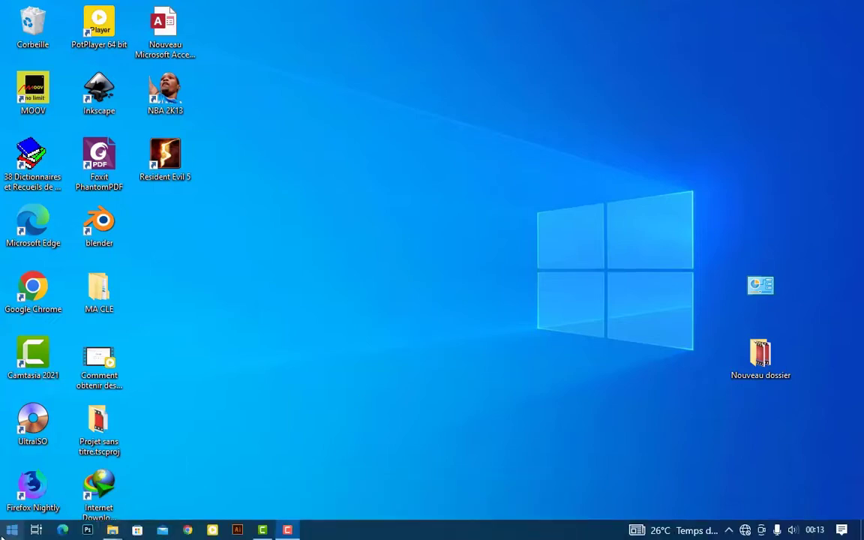
pyautogui.click(15, 531)
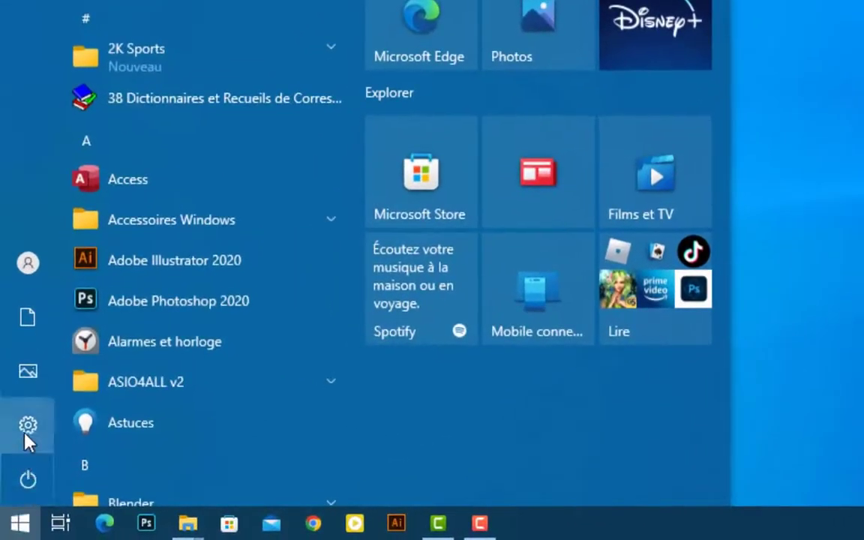
pyautogui.moveTo(13, 483)
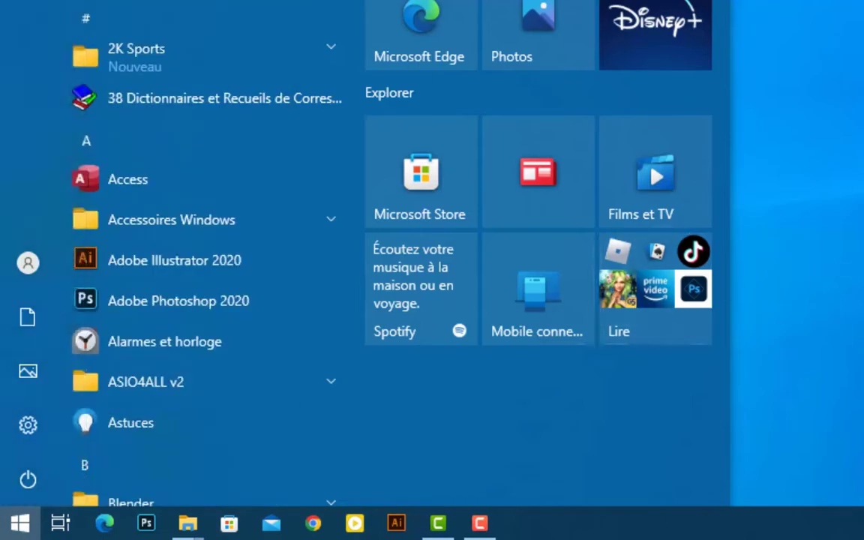
pyautogui.press('Escape')
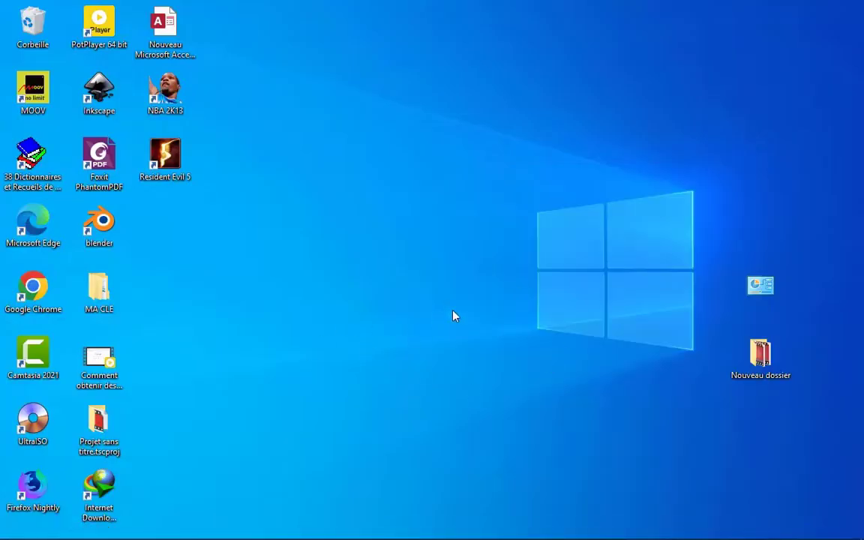
pyautogui.rightClick(456, 310)
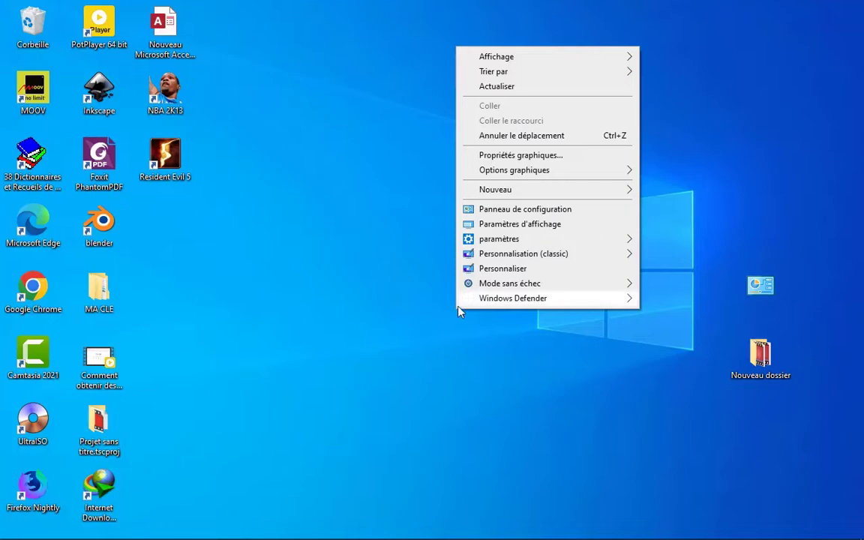
pyautogui.moveTo(460, 300)
pyautogui.moveTo(448, 269)
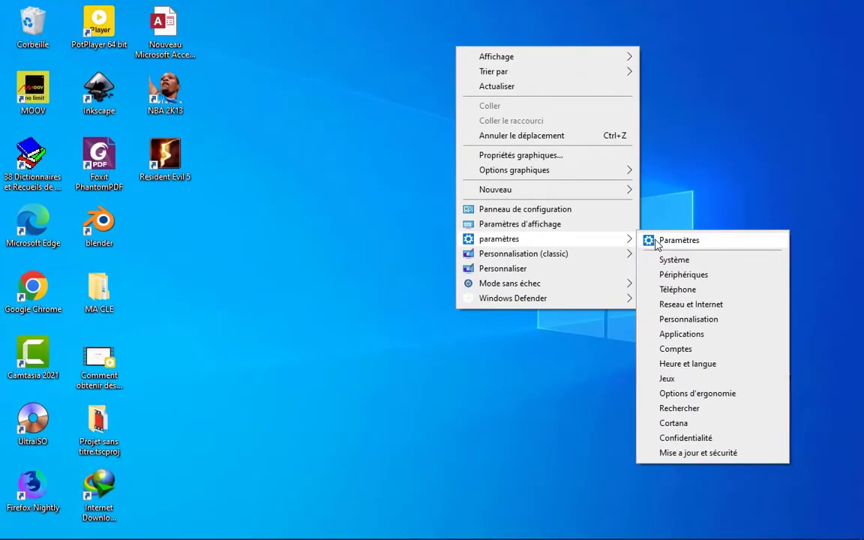
pyautogui.click(721, 126)
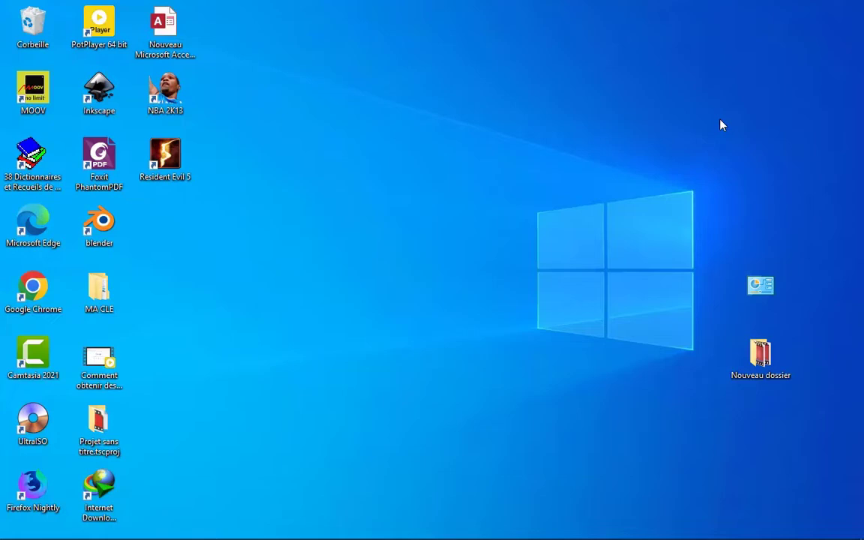
# - Open Windows Settings from the desktop and search for "Mode jeu"
pyautogui.rightClick(474, 255)
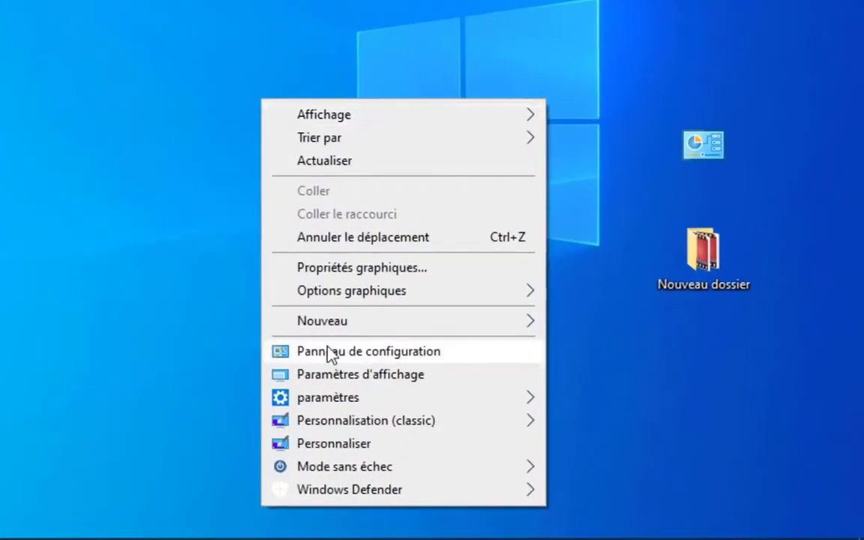
pyautogui.moveTo(346, 400)
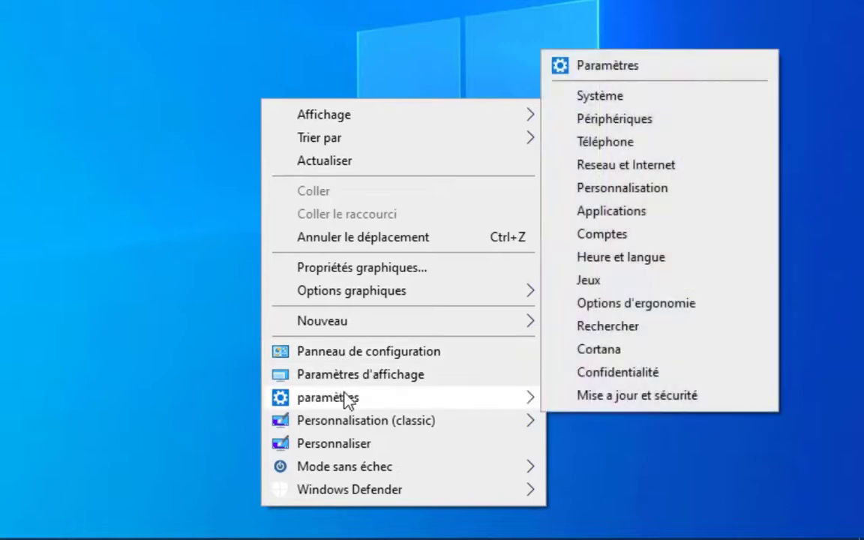
pyautogui.click(600, 66)
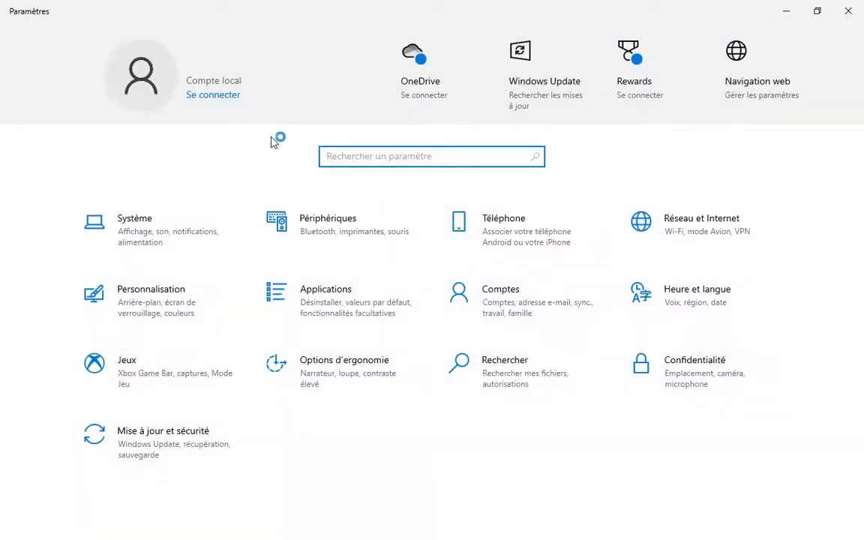
pyautogui.click(390, 159)
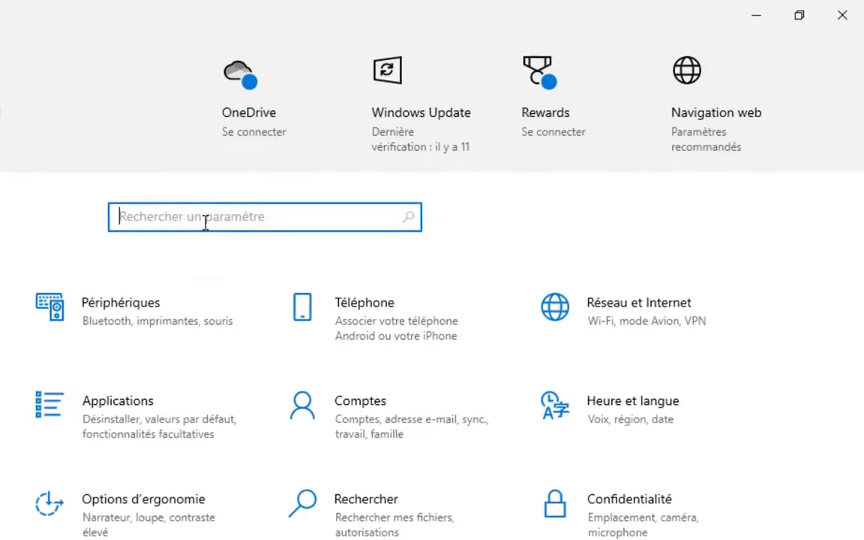
pyautogui.write('Mo')
pyautogui.write('Mode ')
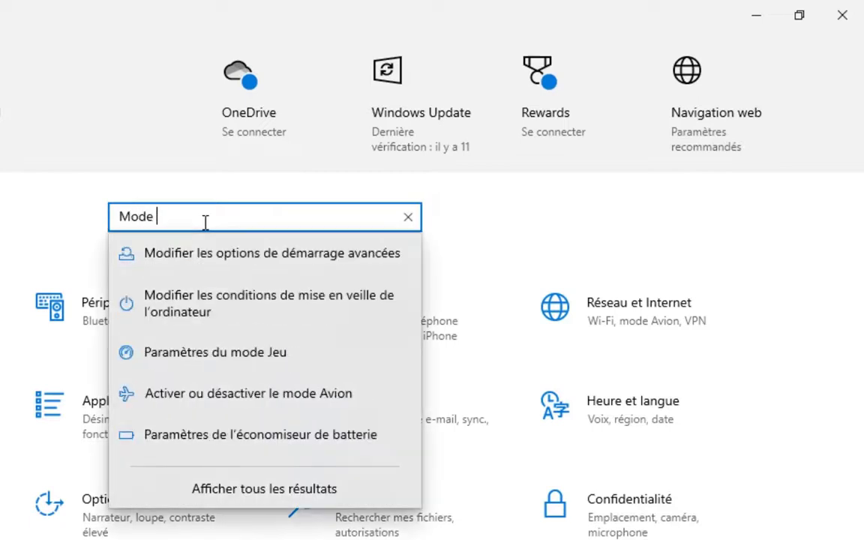
pyautogui.write('jeu')
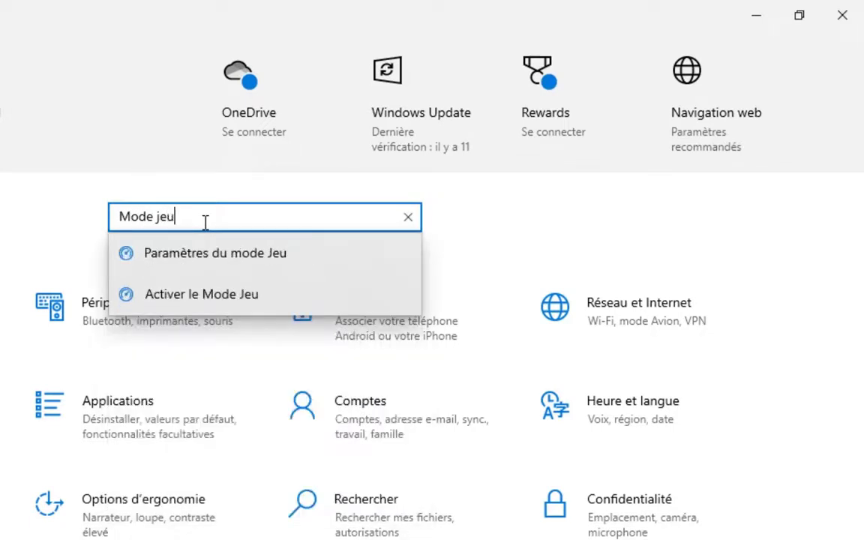
# - Open the game mode settings, turn on Mode Jeu and minimise the Settings window
pyautogui.click(212, 266)
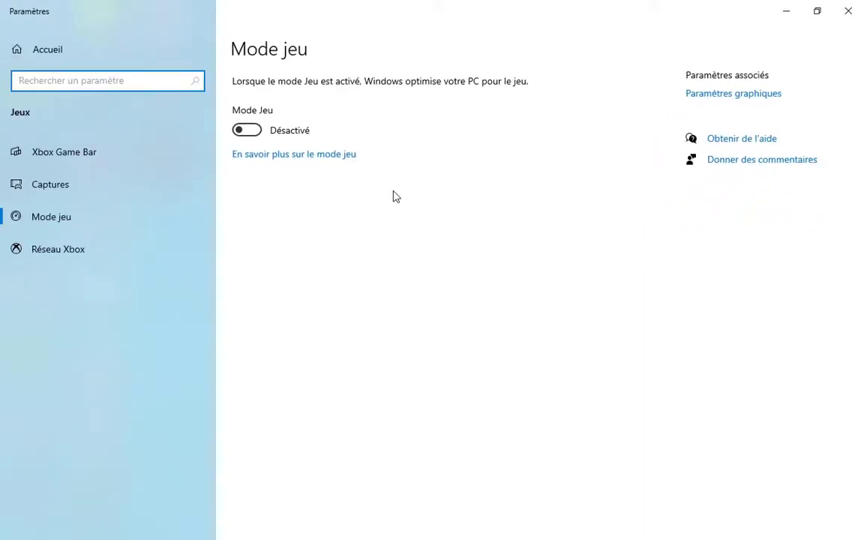
pyautogui.click(256, 135)
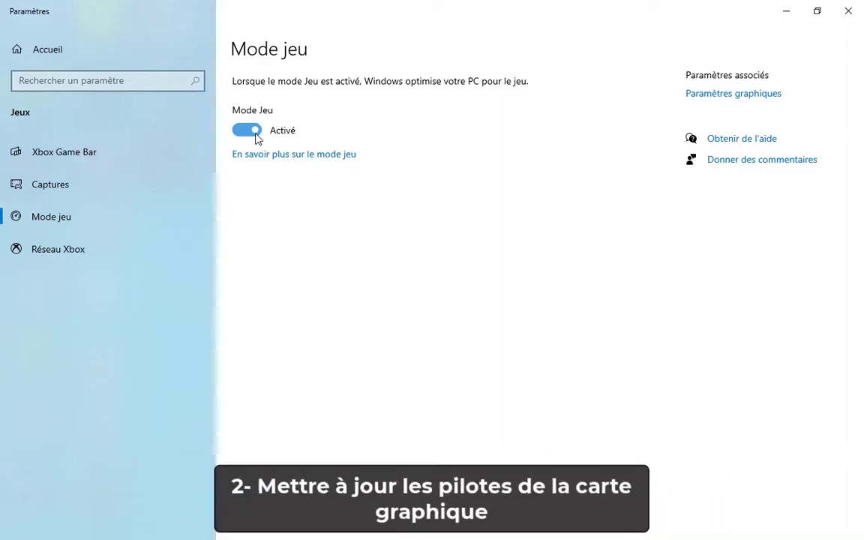
pyautogui.click(787, 11)
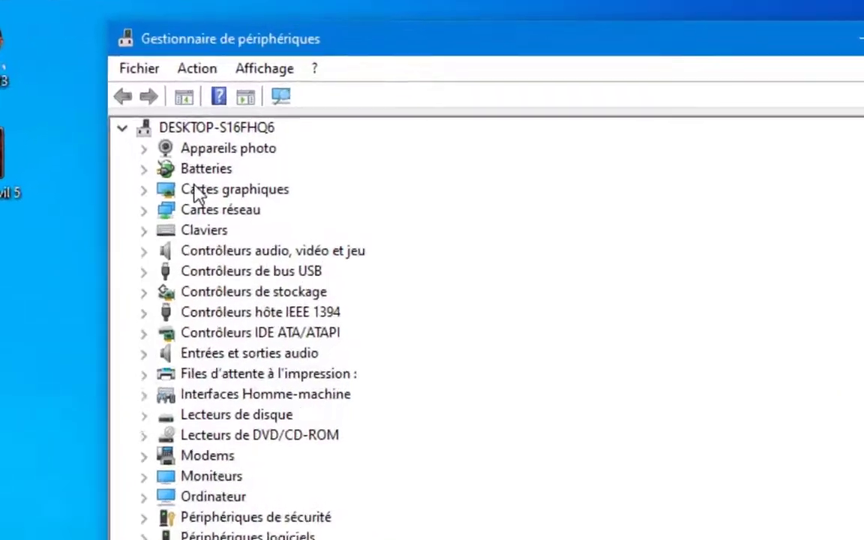
# - Expand the Cartes graphiques category in Device Manager and bring up the actions for the Mobile Intel(R) 4 Series Express Chipset Family adapter
pyautogui.click(225, 191)
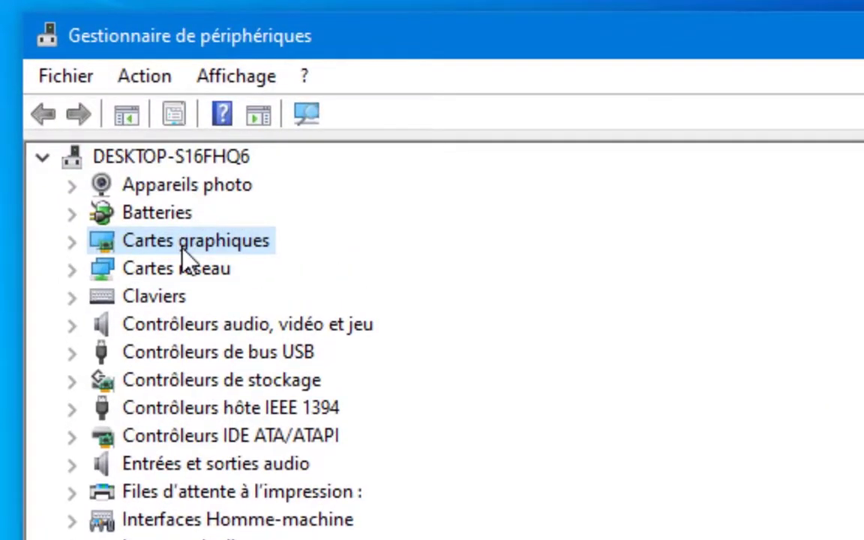
pyautogui.doubleClick(225, 196)
pyautogui.click(359, 270)
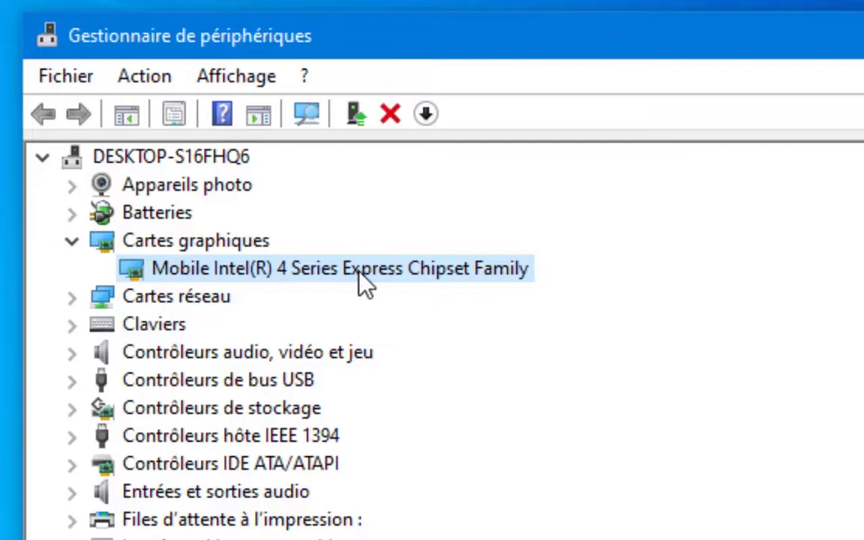
pyautogui.rightClick(366, 283)
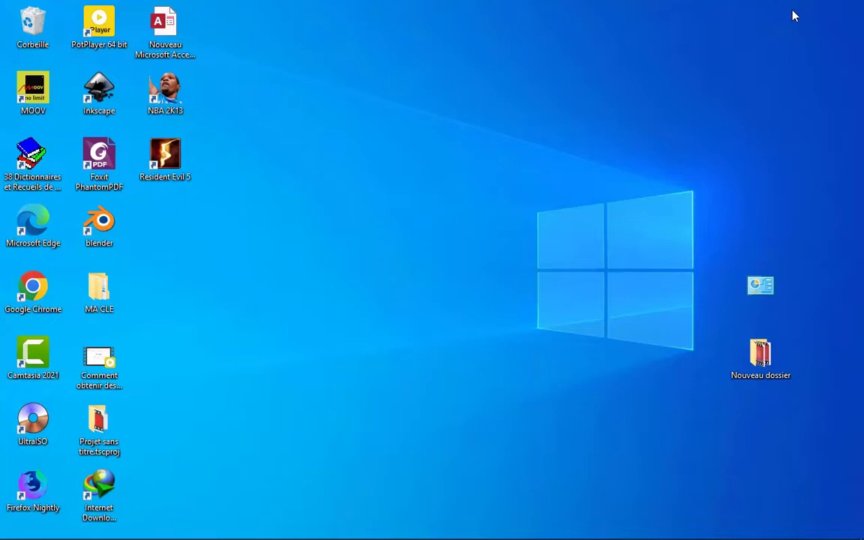
# - Open the Gestionnaire de périphériques and move its window toward the middle of the desktop
pyautogui.moveTo(13, 532)
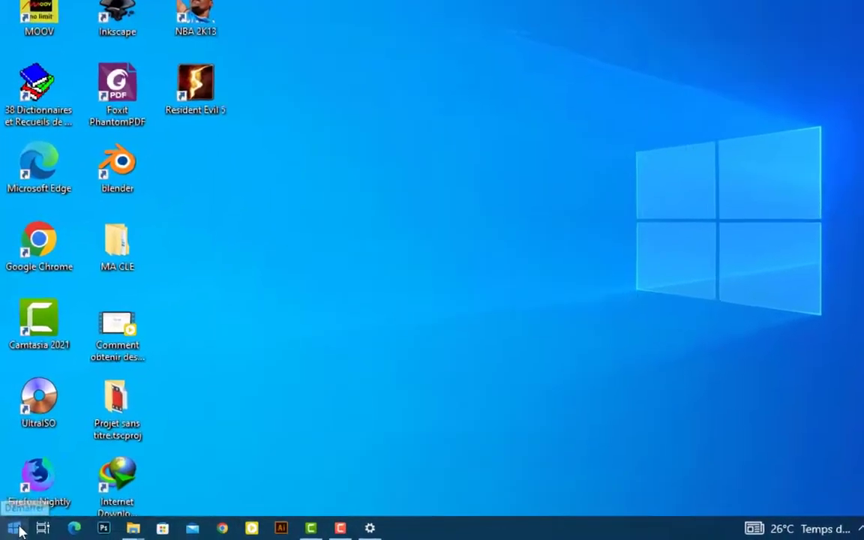
pyautogui.rightClick(16, 529)
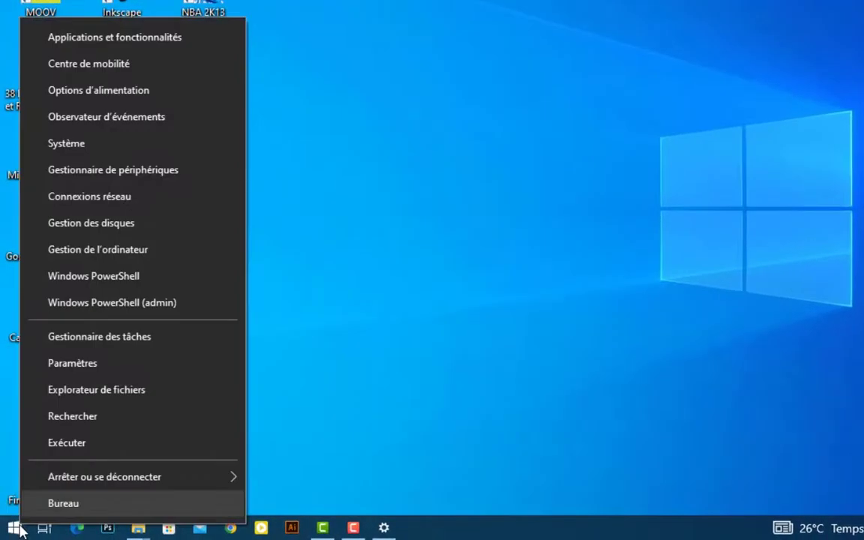
pyautogui.click(86, 173)
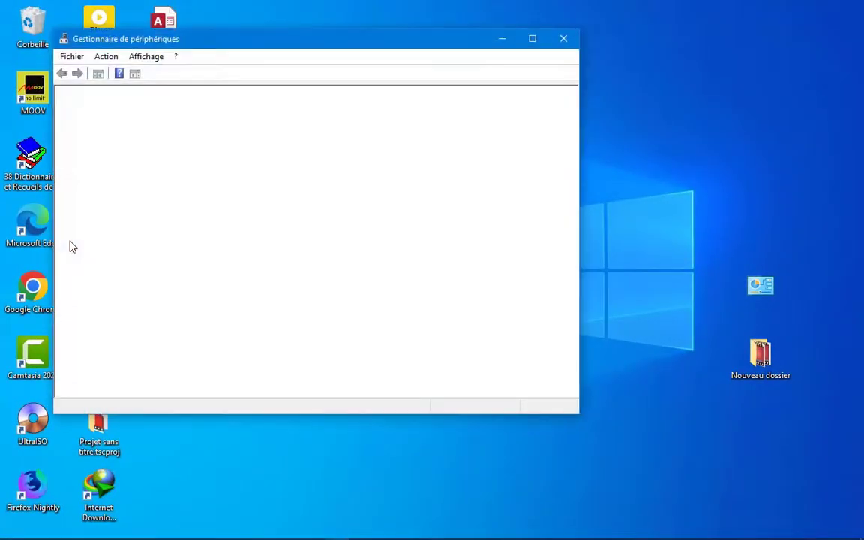
pyautogui.moveTo(264, 47); pyautogui.dragTo(453, 94)
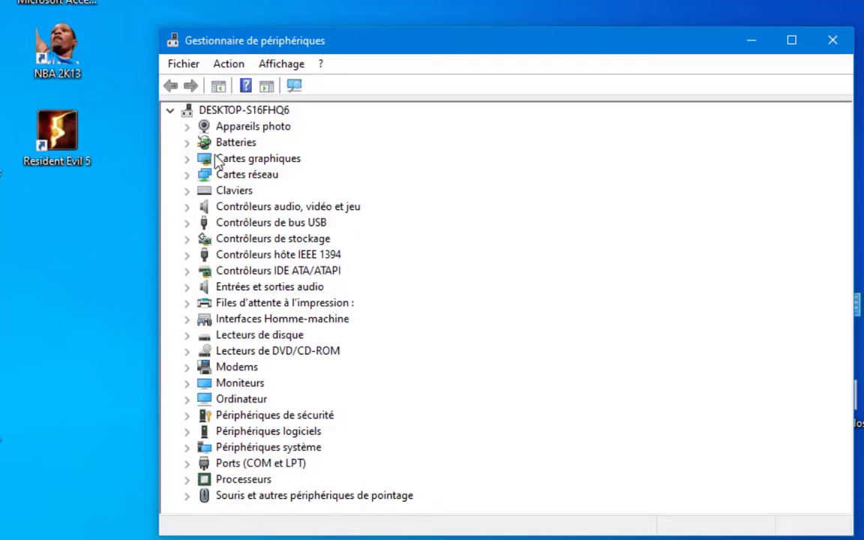
# - Examine the driver update option for the Mobile Intel(R) 4 Series Express Chipset Family under Cartes graphiques, and close Device Manager
pyautogui.click(189, 225)
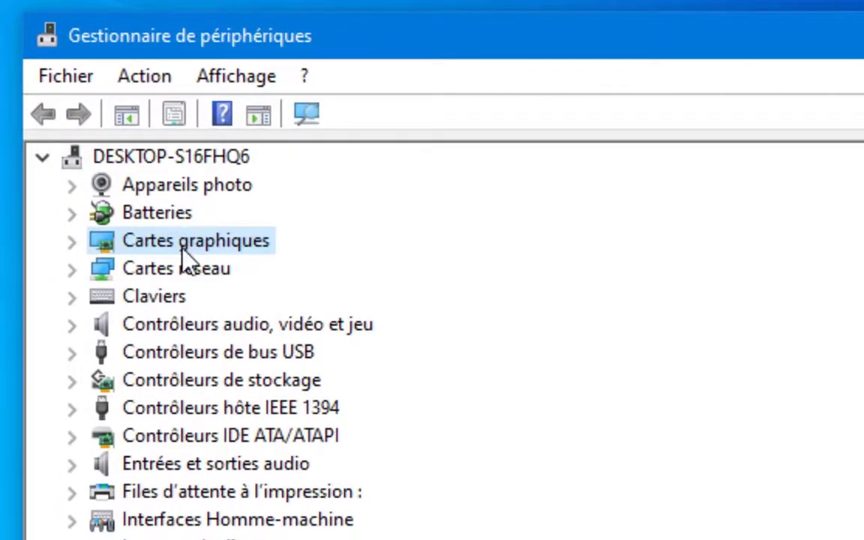
pyautogui.doubleClick(182, 249)
pyautogui.click(359, 271)
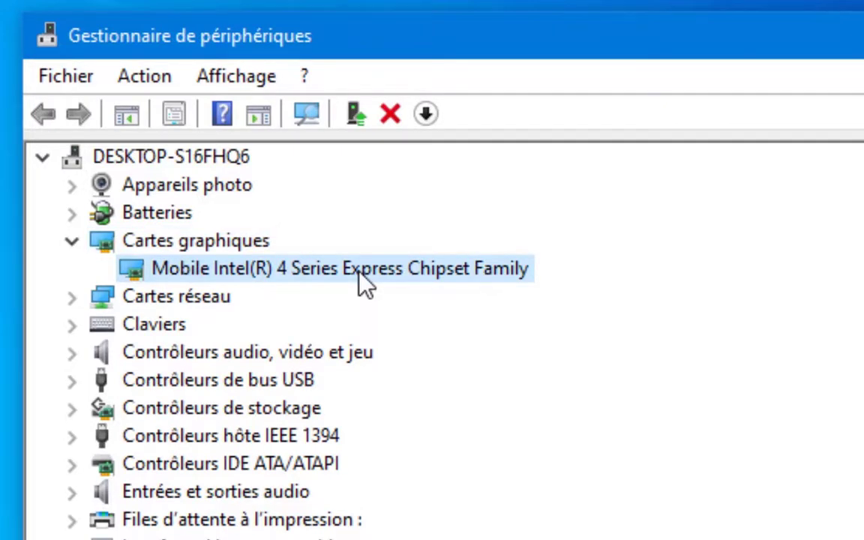
pyautogui.rightClick(359, 275)
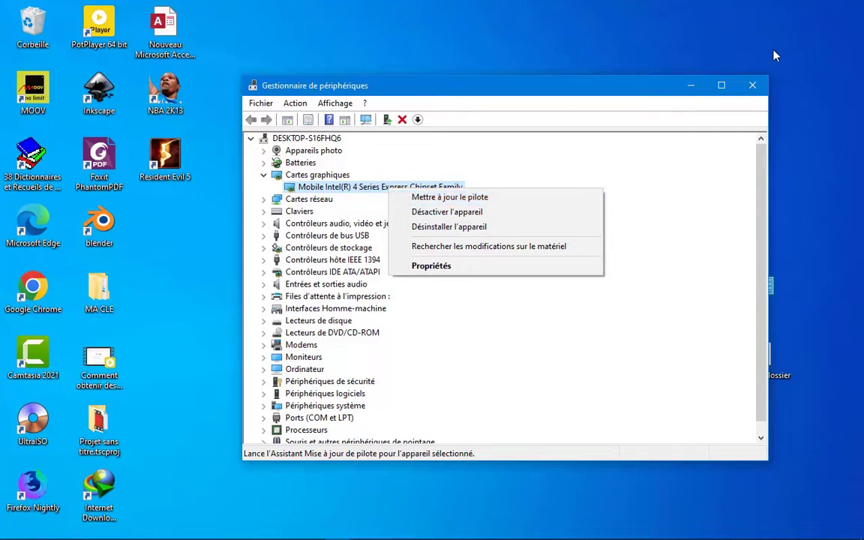
pyautogui.click(758, 90)
pyautogui.click(758, 90)
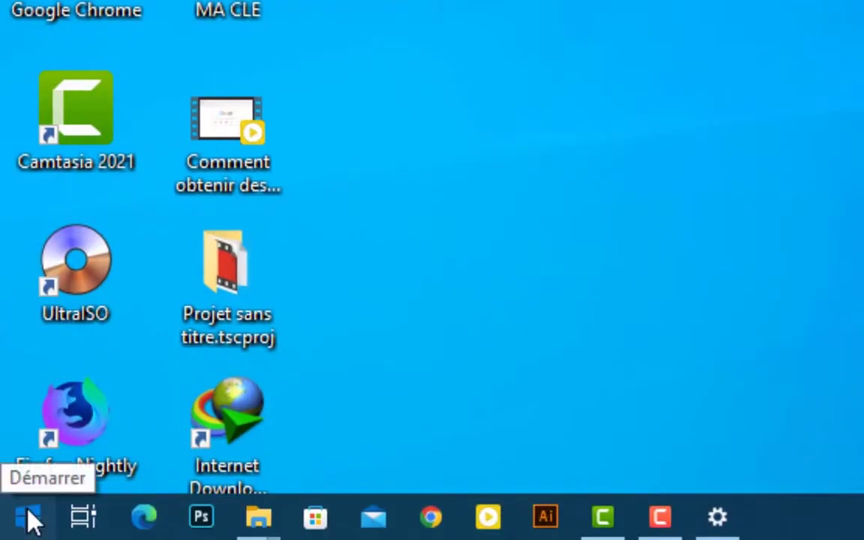
# - Search Windows for "assistant de concentra" and open the Assistant de concentration system settings
pyautogui.click(30, 519)
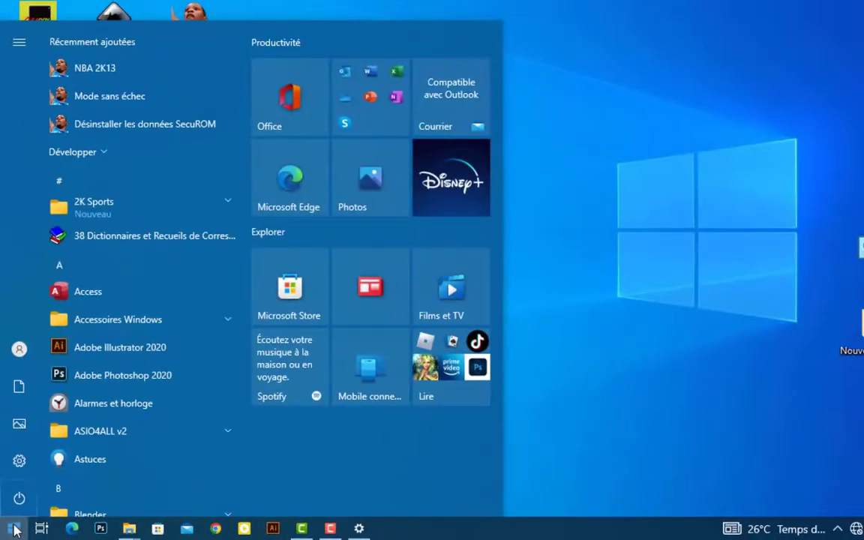
pyautogui.write('as')
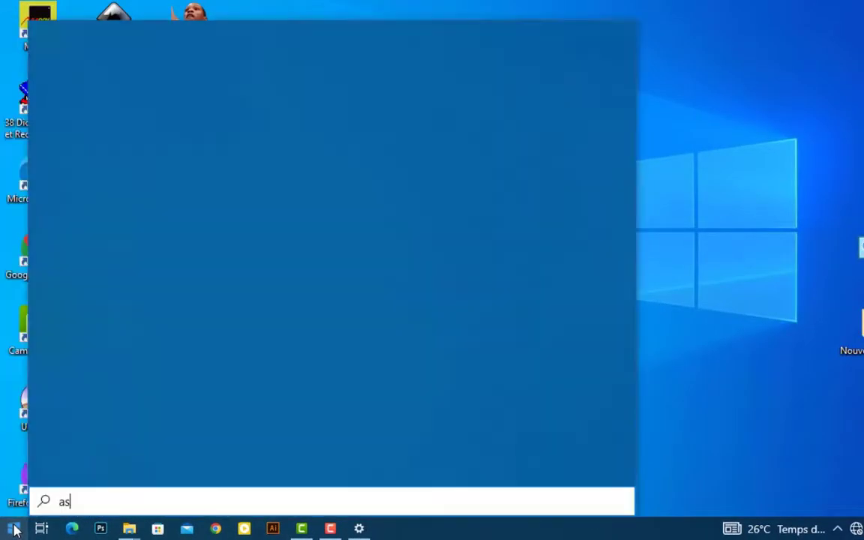
pyautogui.write('sistant de concentra')
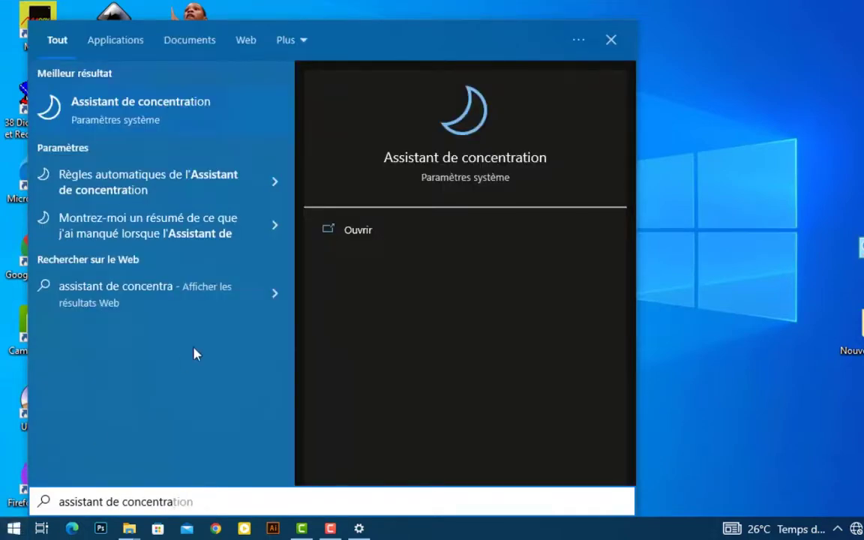
pyautogui.click(513, 160)
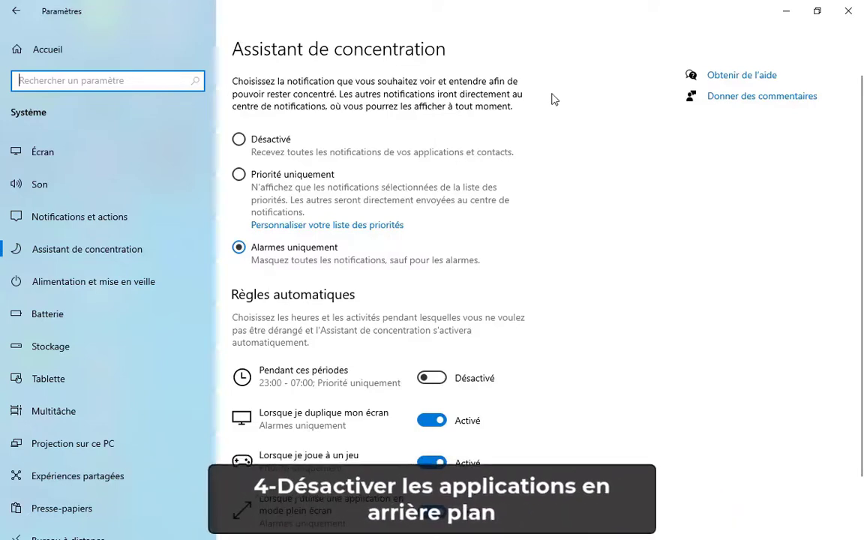
# - Close the Assistant de concentration settings and open the main Paramètres window from the desktop
pyautogui.click(849, 10)
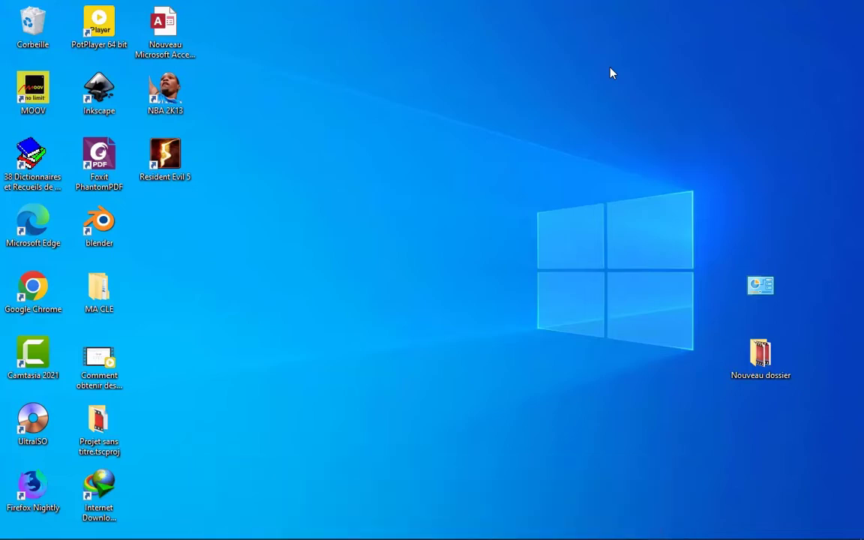
pyautogui.hotkey('ctrl', 'shift', 'Escape')
pyautogui.rightClick(426, 302)
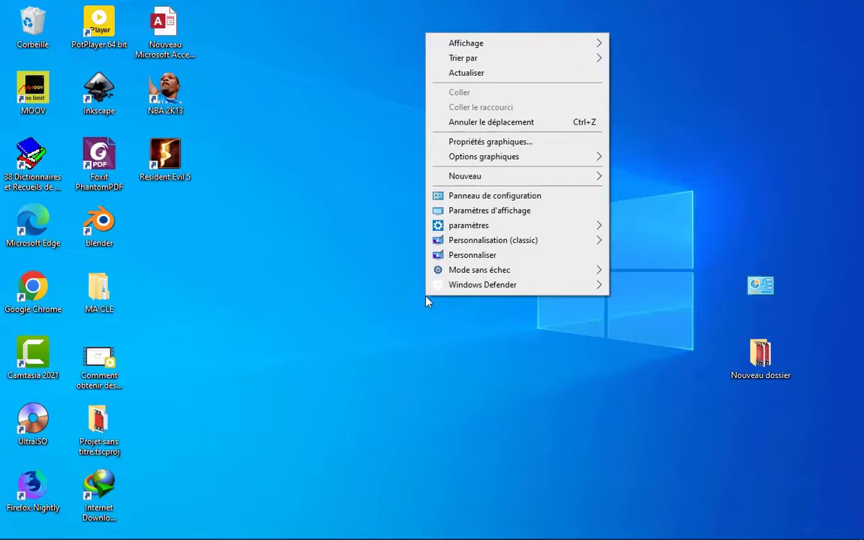
pyautogui.moveTo(565, 222)
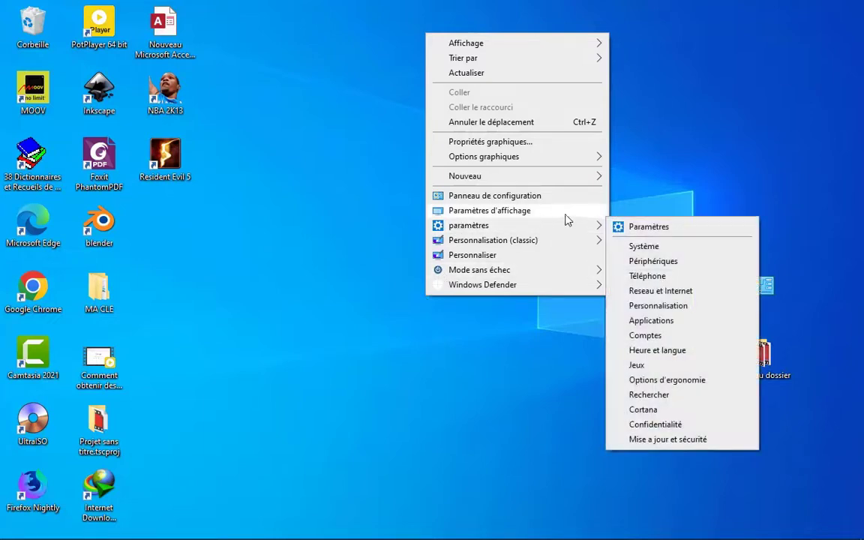
pyautogui.click(653, 227)
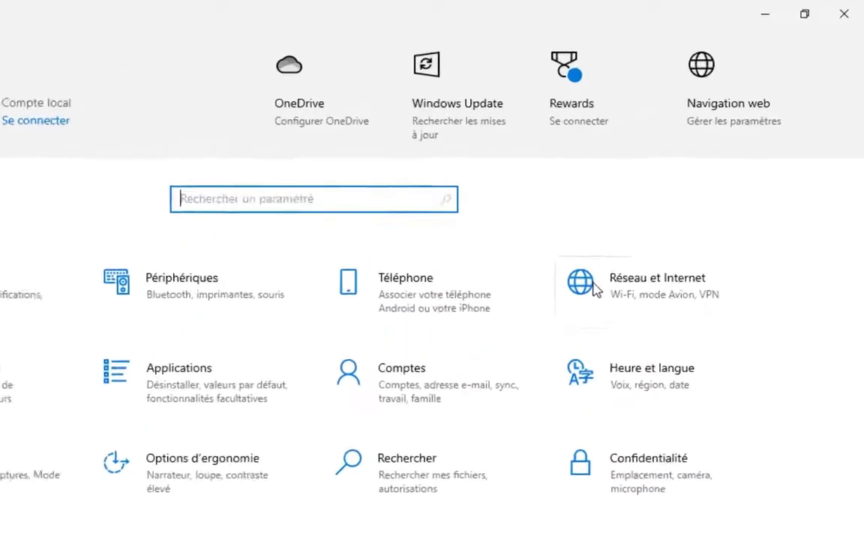
# - Search the settings for "application" to reach Applications en arrière-plan, and turn off Autoriser les applications à s'exécuter en arrière-plan
pyautogui.write('application')
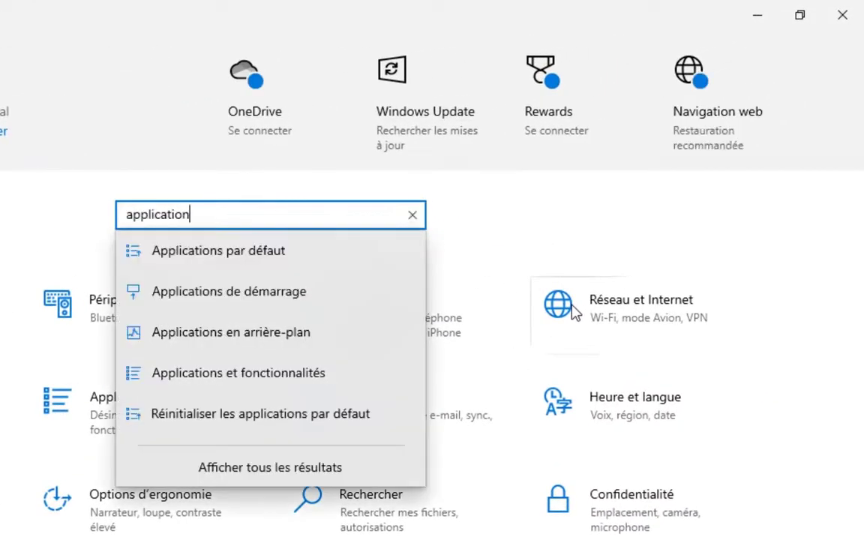
pyautogui.click(248, 335)
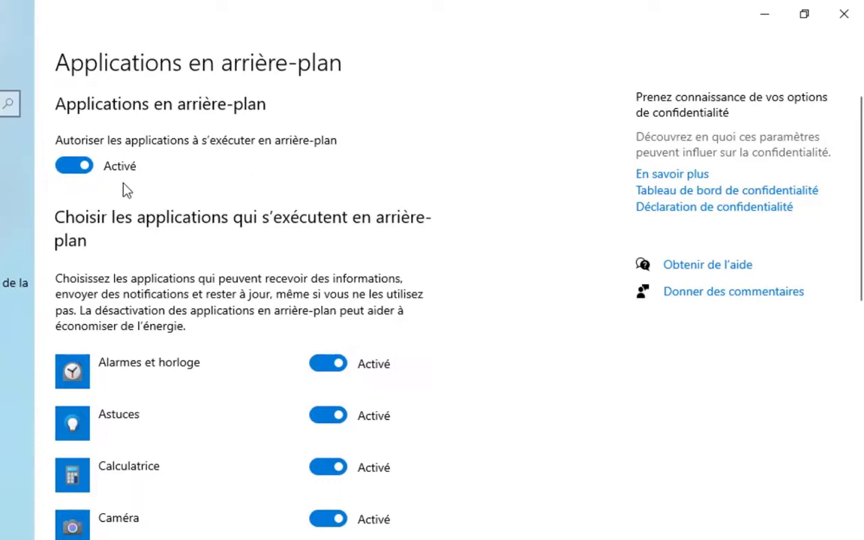
pyautogui.click(69, 169)
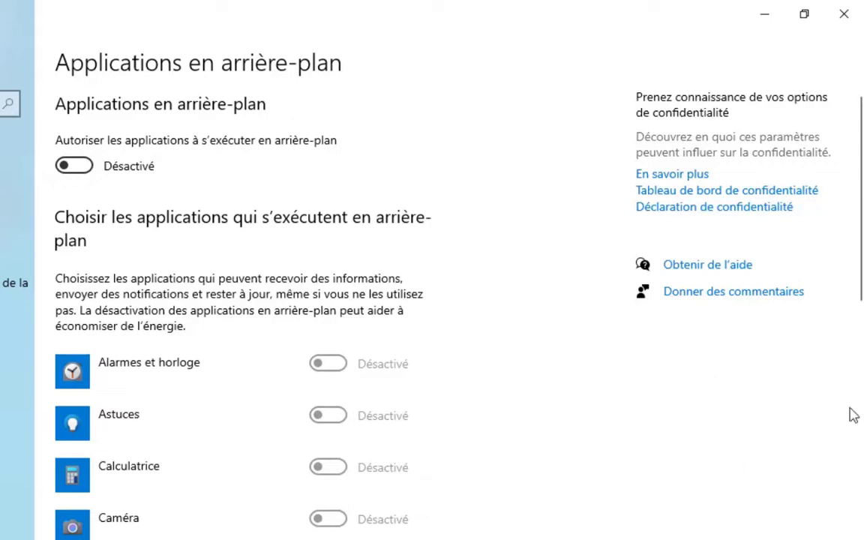
# - Review the per-app states in the Applications en arrière-plan list, and minimise the settings window
pyautogui.scroll(-5, 856, 354)
pyautogui.moveTo(861, 353); pyautogui.dragTo(862, 390)
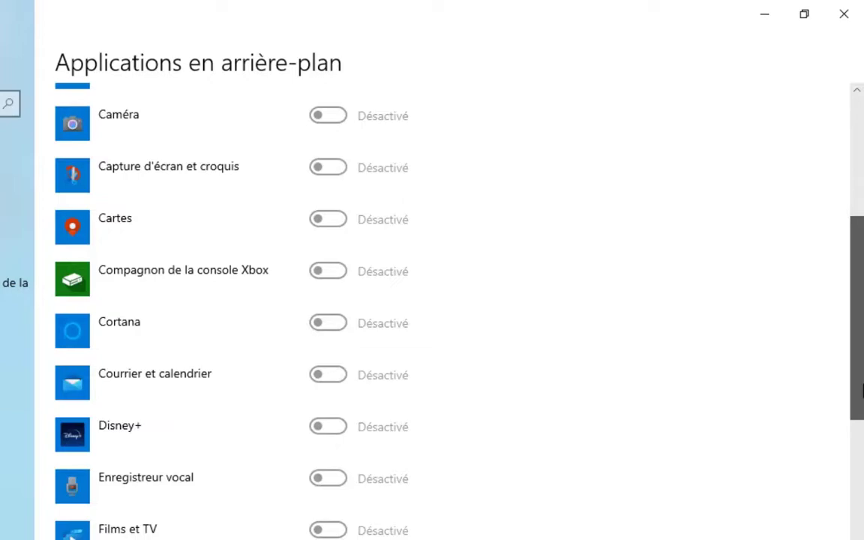
pyautogui.scroll(-3, 863, 389)
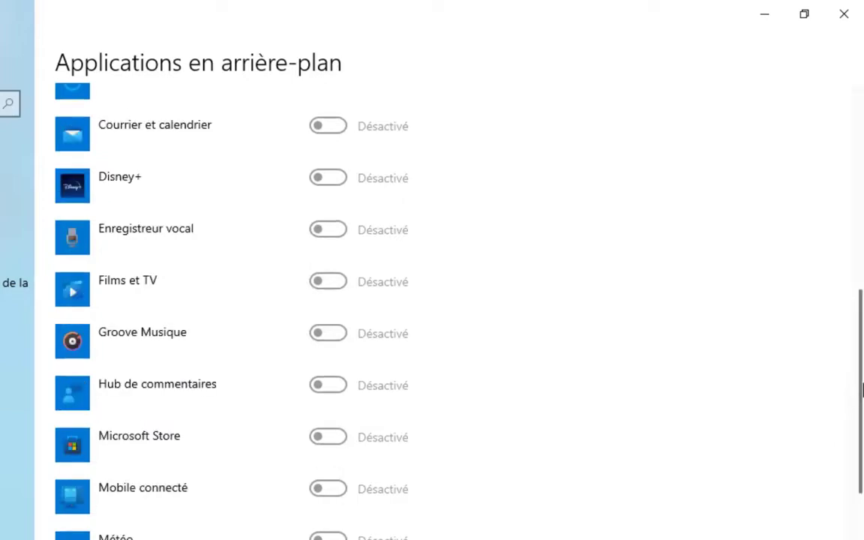
pyautogui.moveTo(863, 389); pyautogui.dragTo(863, 116)
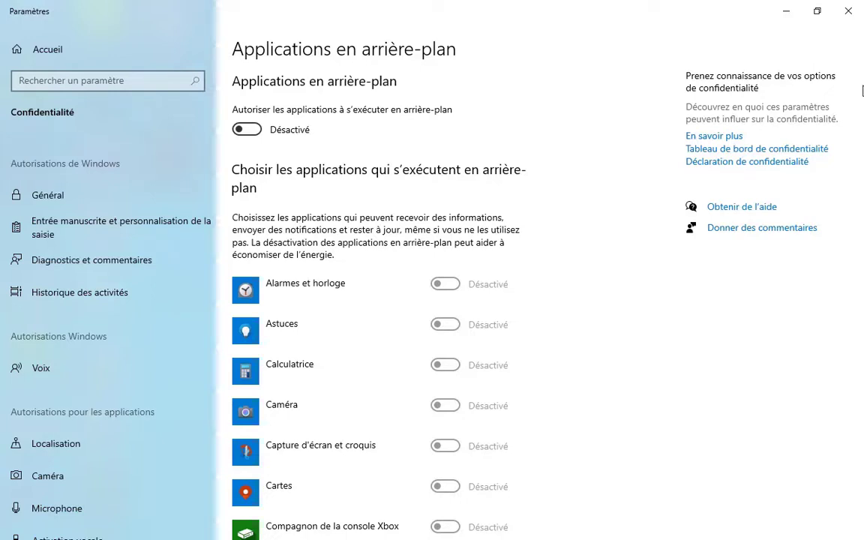
pyautogui.click(786, 10)
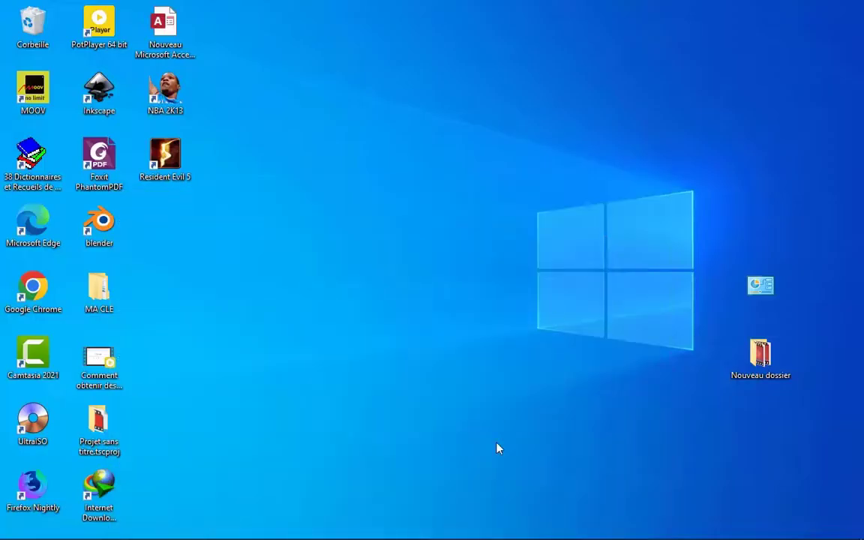